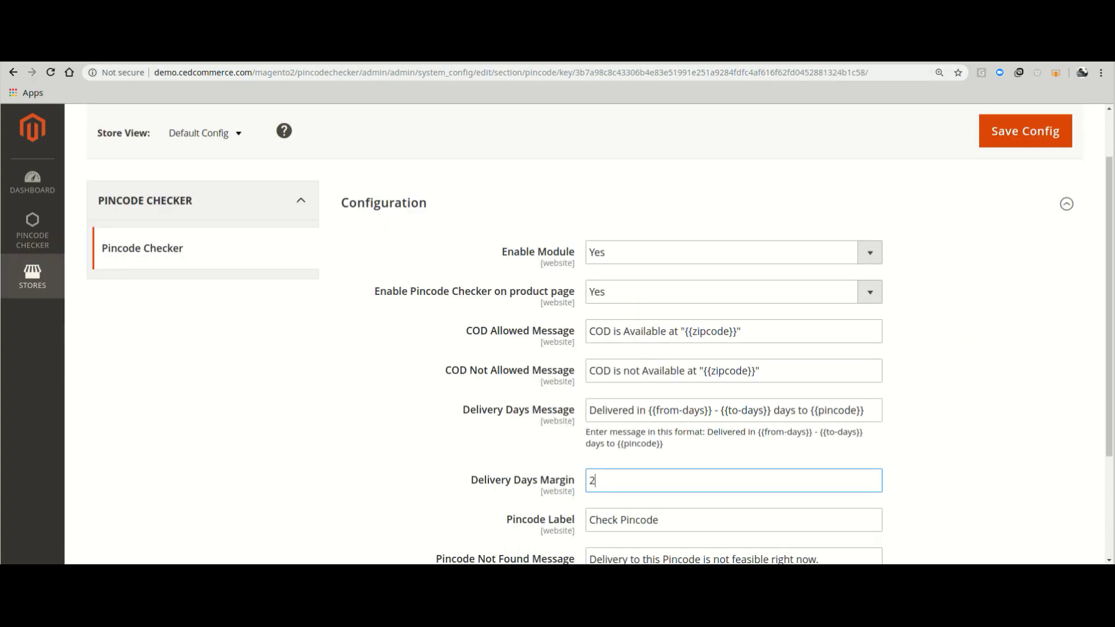
scroll(600, 334, "up", 2)
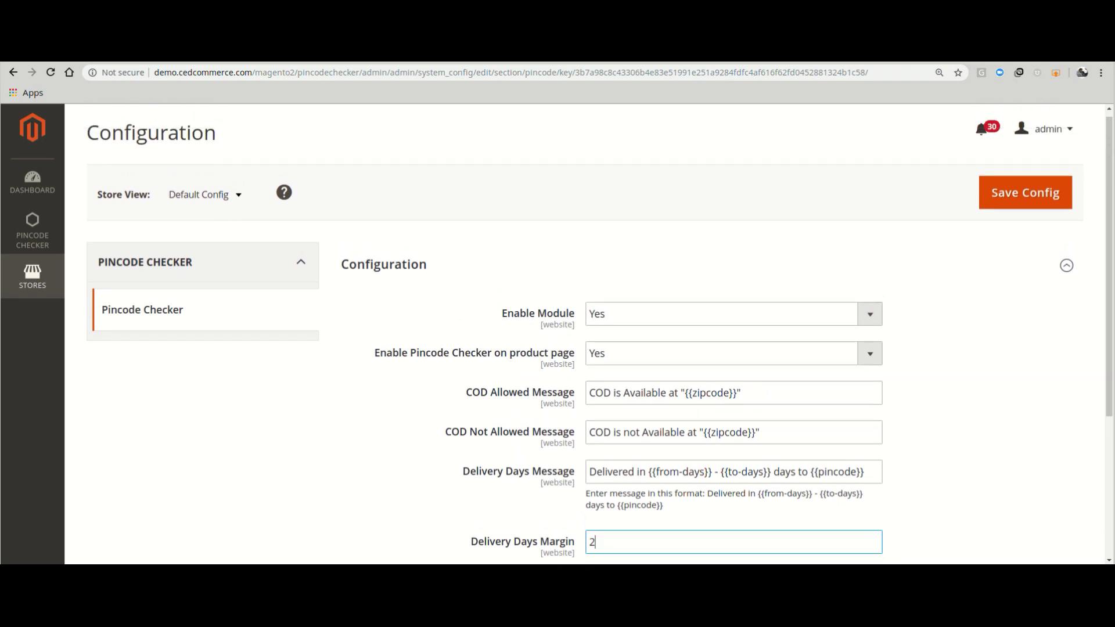
left_click(734, 313)
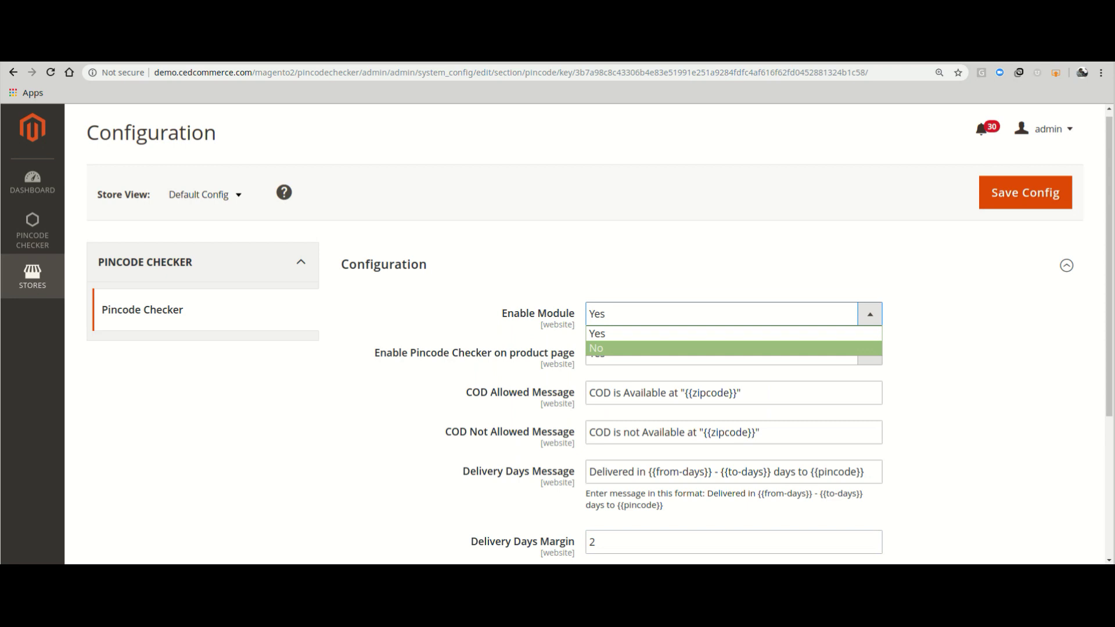
key("Escape")
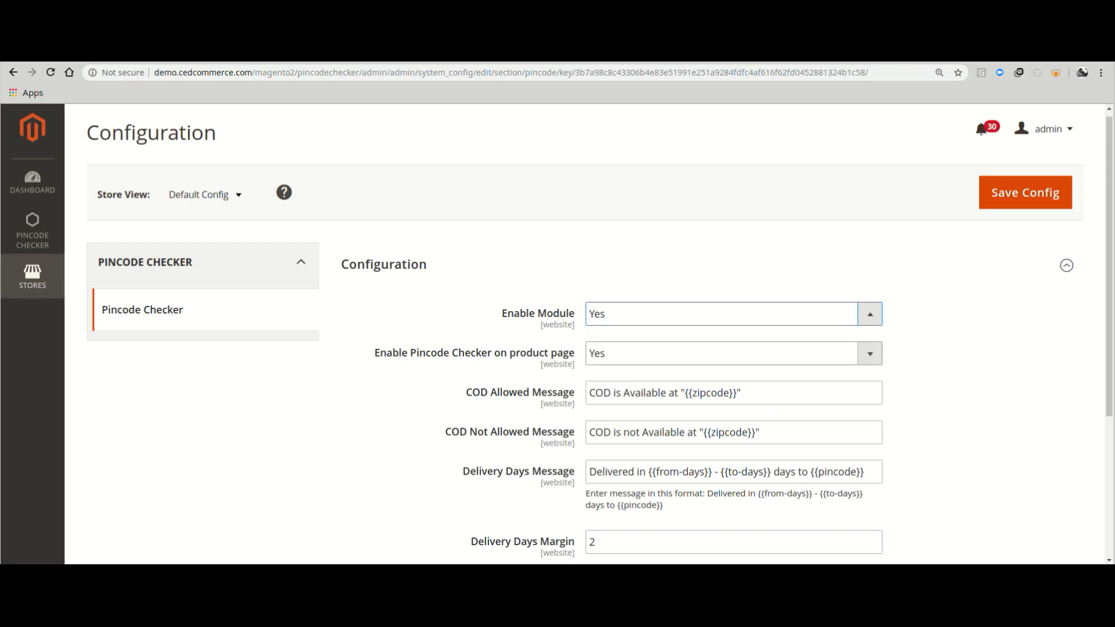
left_click(733, 353)
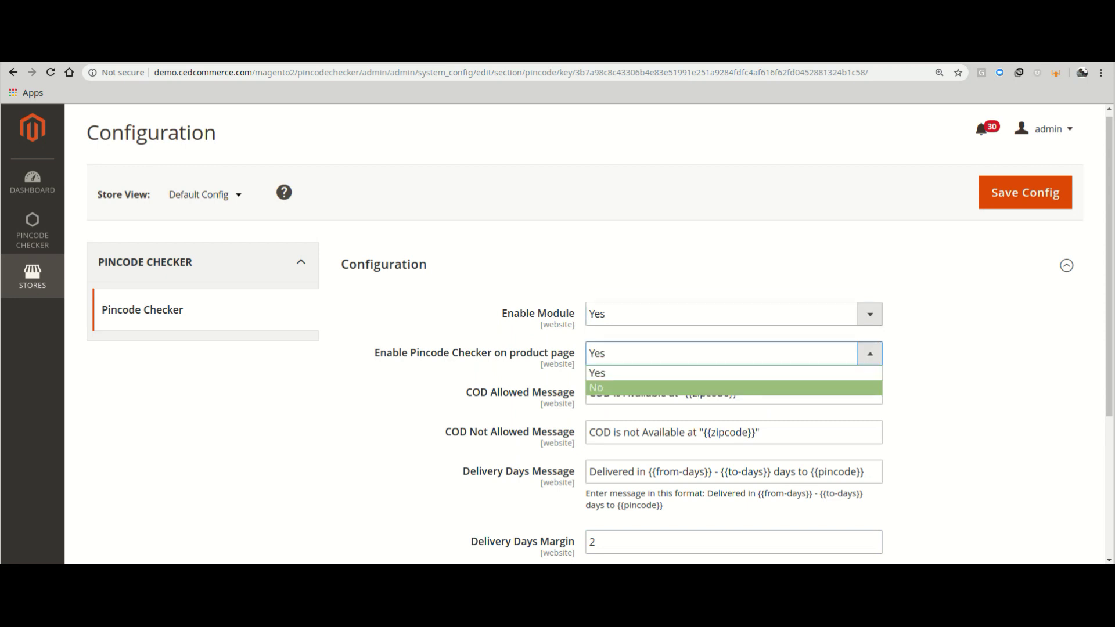
key("Escape")
scroll(584, 349, "down", 1)
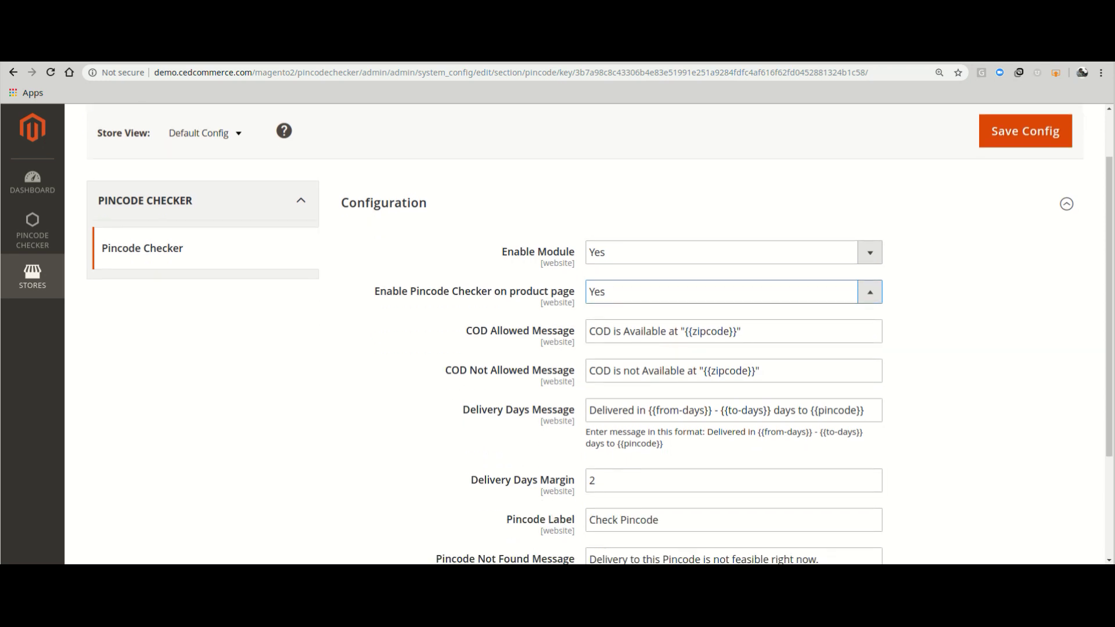
scroll(590, 335, "down", 1)
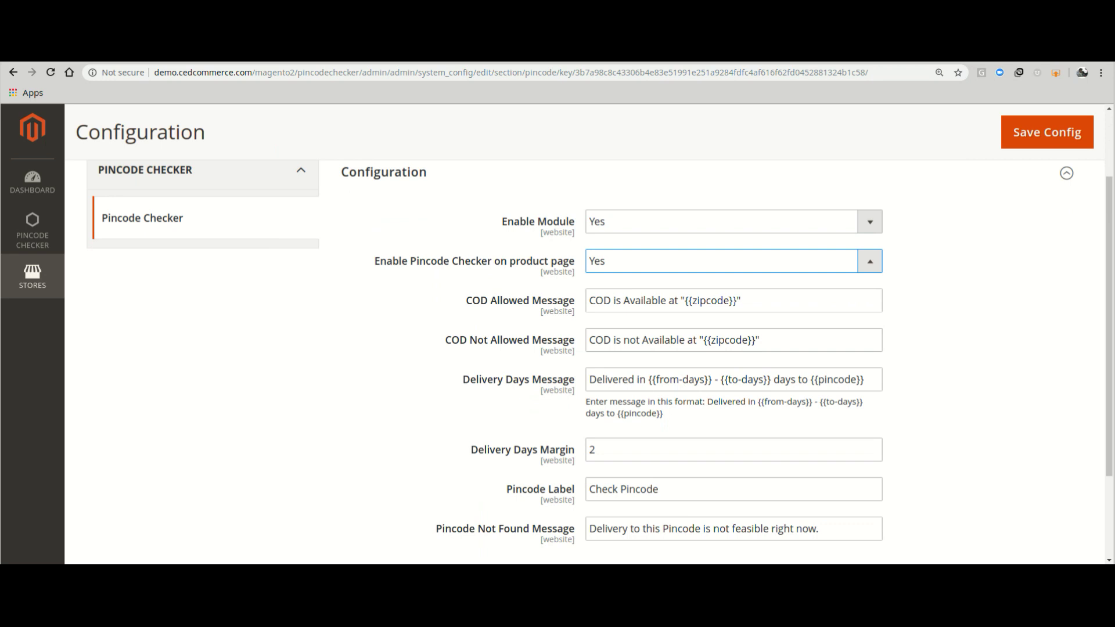
scroll(588, 365, "down", 1)
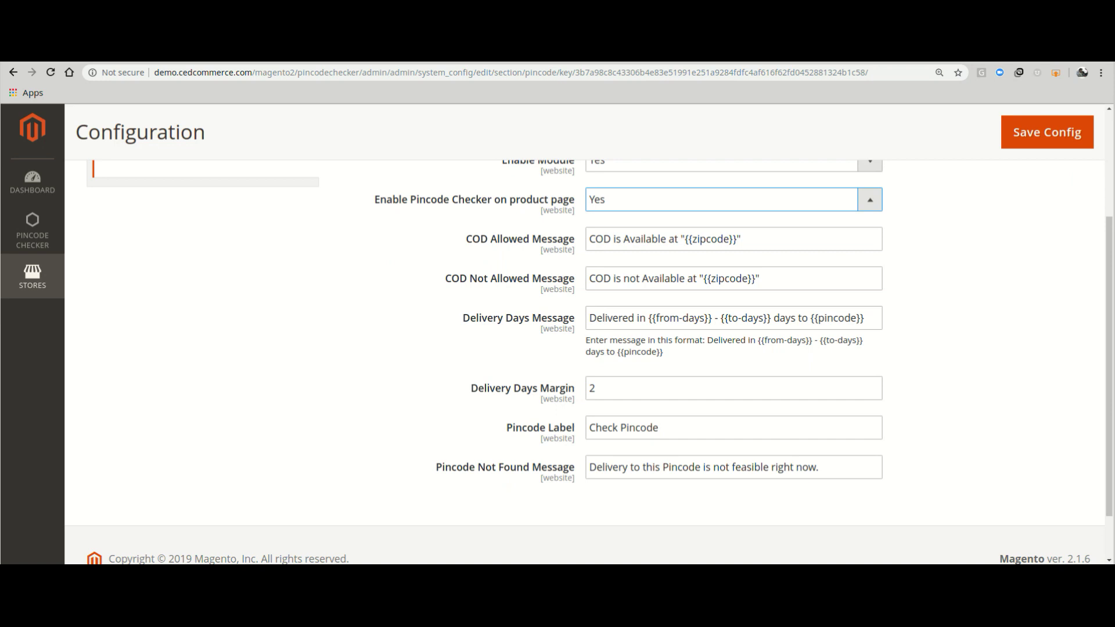
scroll(588, 362, "down", 1)
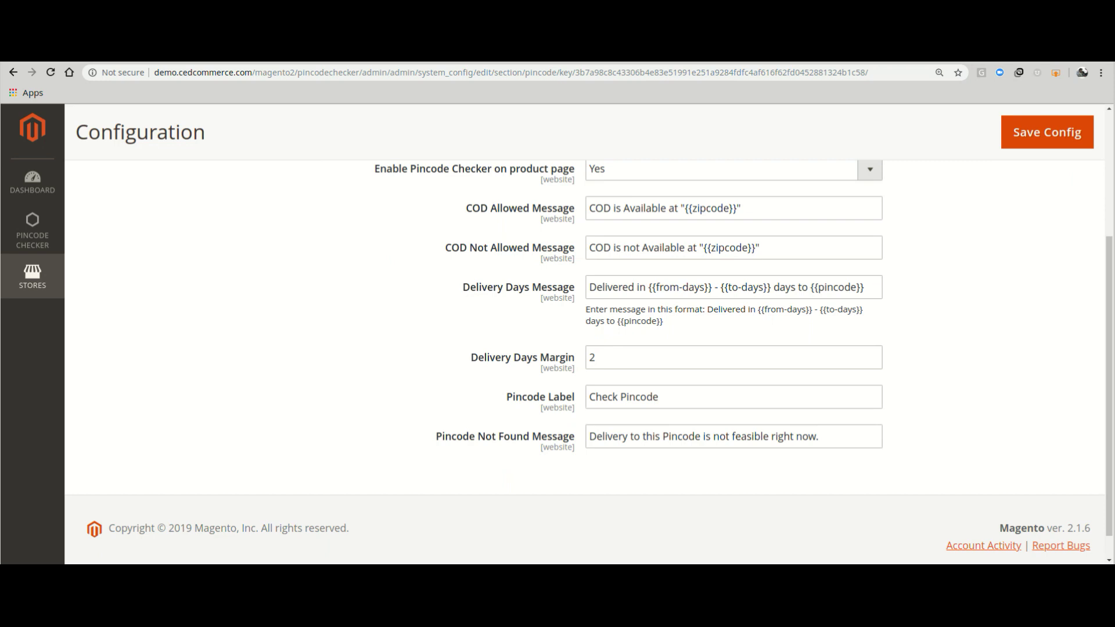
scroll(589, 362, "up", 1)
scroll(590, 362, "up", 1)
scroll(589, 362, "up", 1)
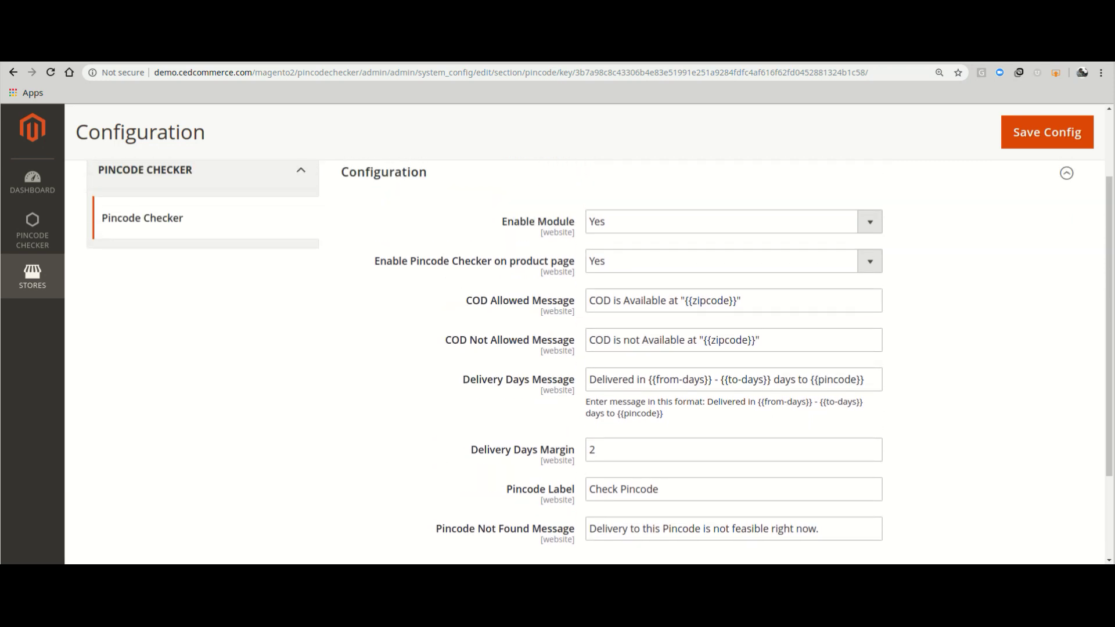
scroll(589, 362, "up", 1)
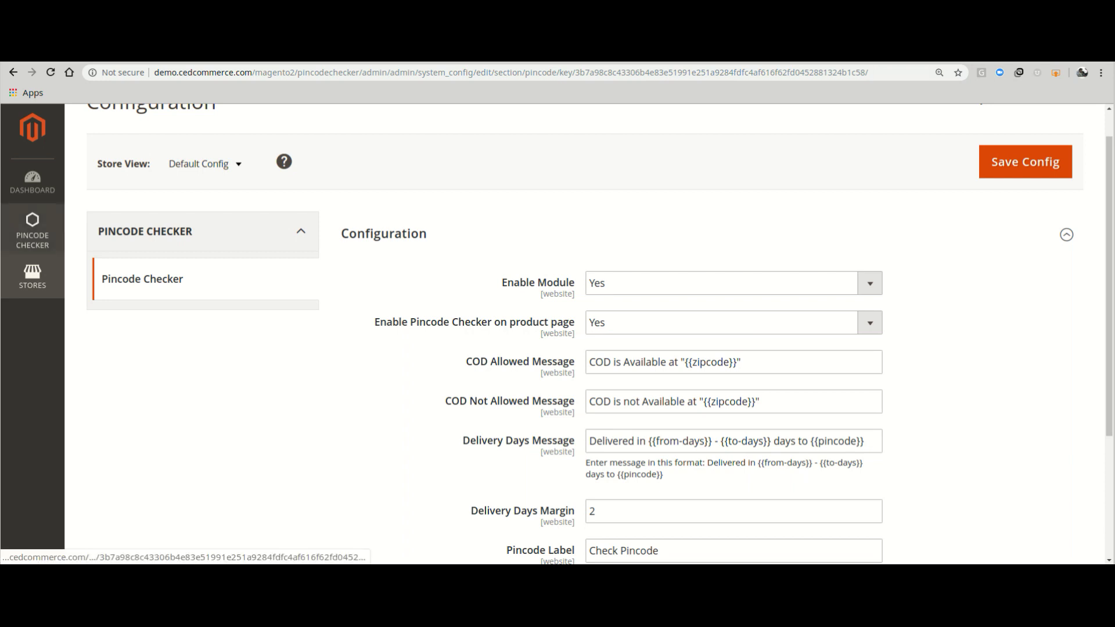
Go to the Pincode Checker's Manage Pincodes list in the admin sidebar.
left_click(32, 231)
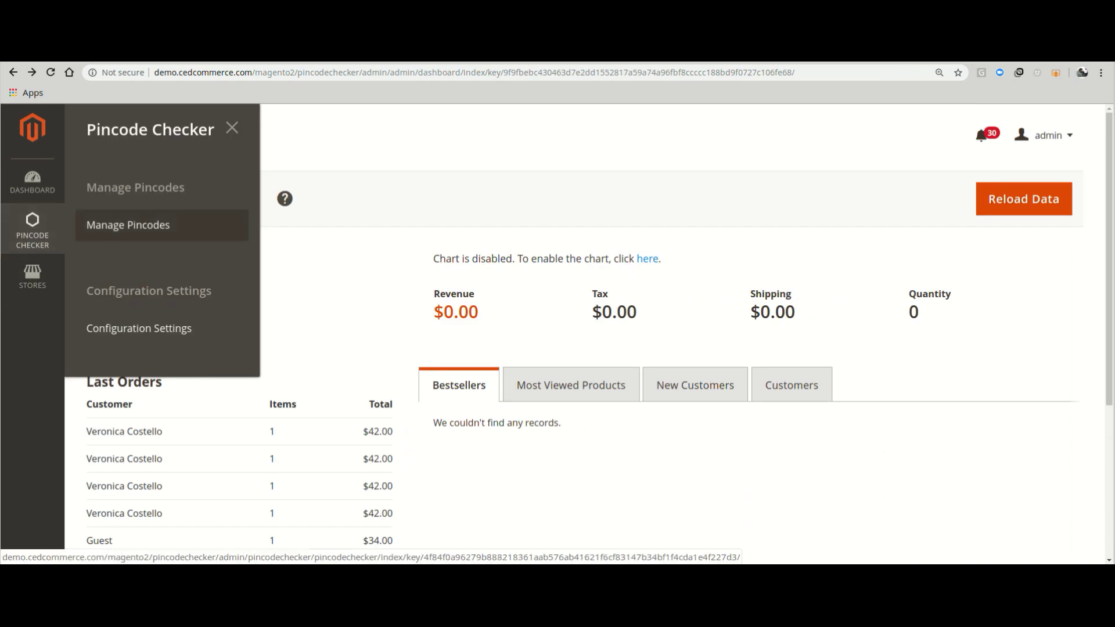
left_click(128, 224)
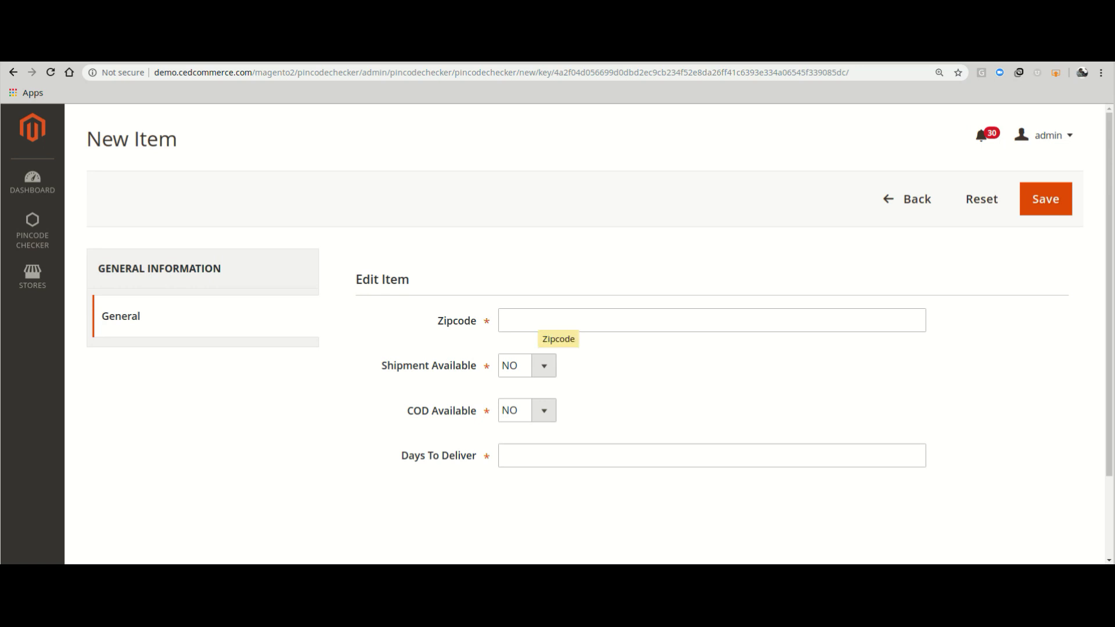
Save pincode 226078 with Shipment Available YES, COD Available YES and 2 days to deliver.
left_click(549, 321)
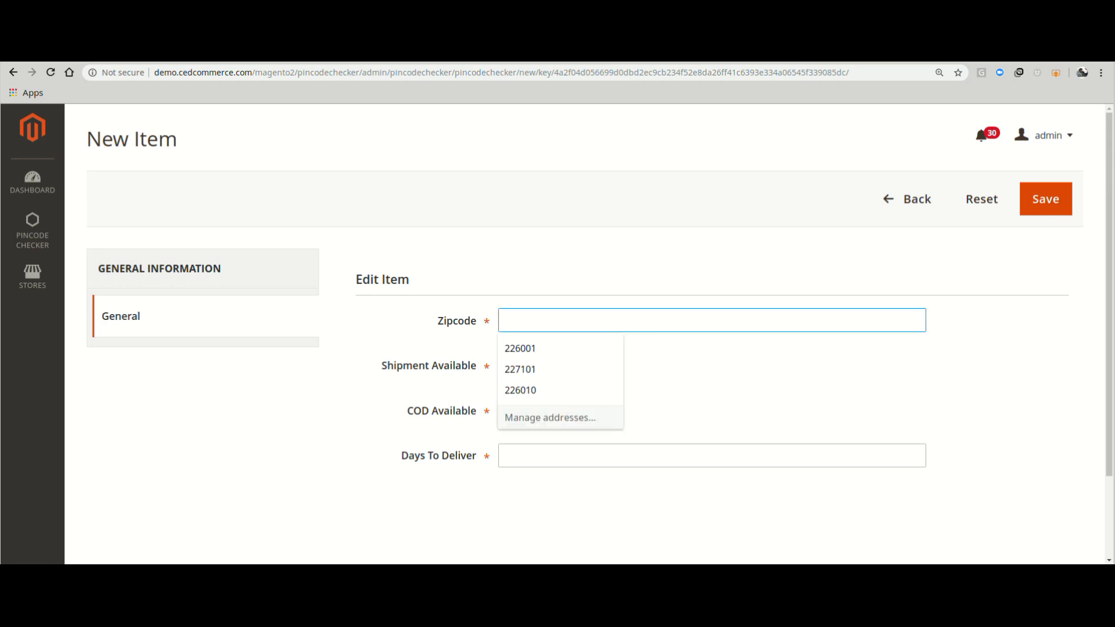
type("22607")
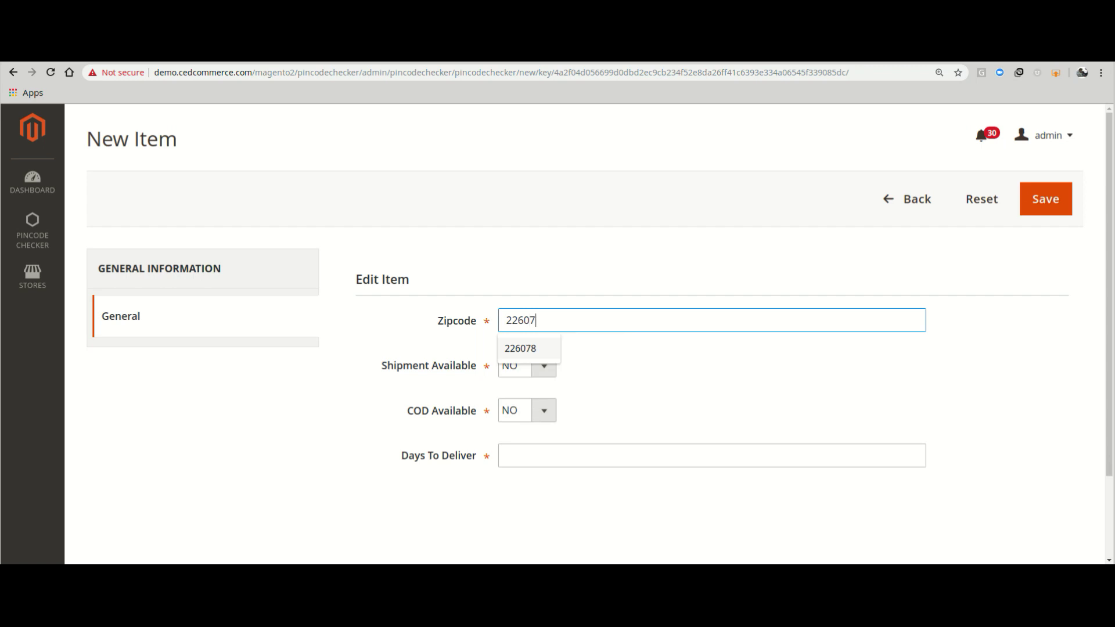
type("8")
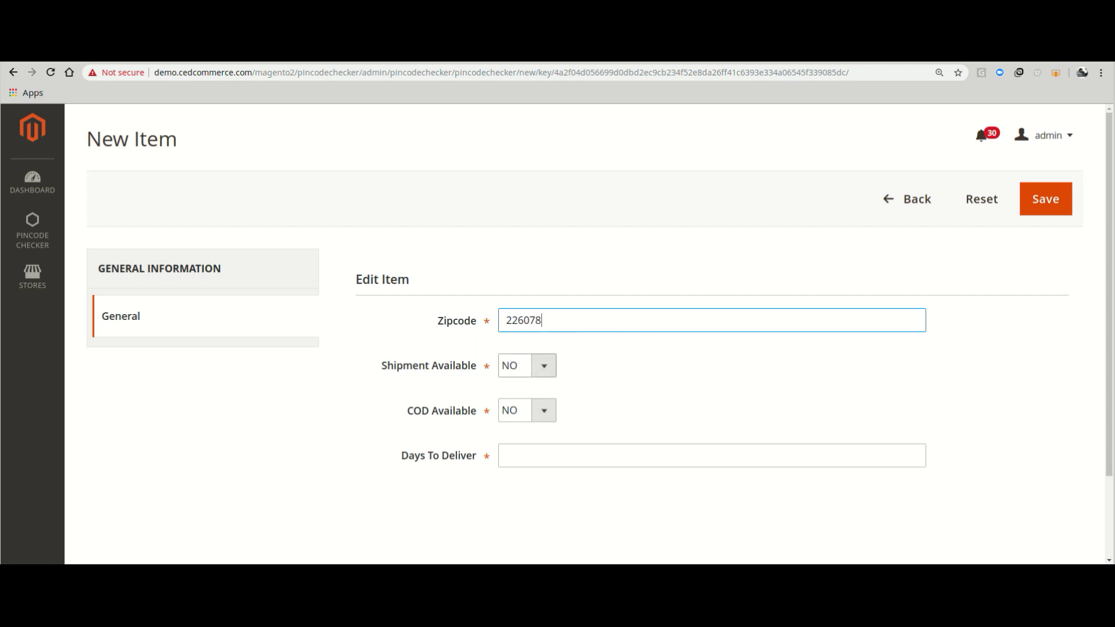
left_click(527, 365)
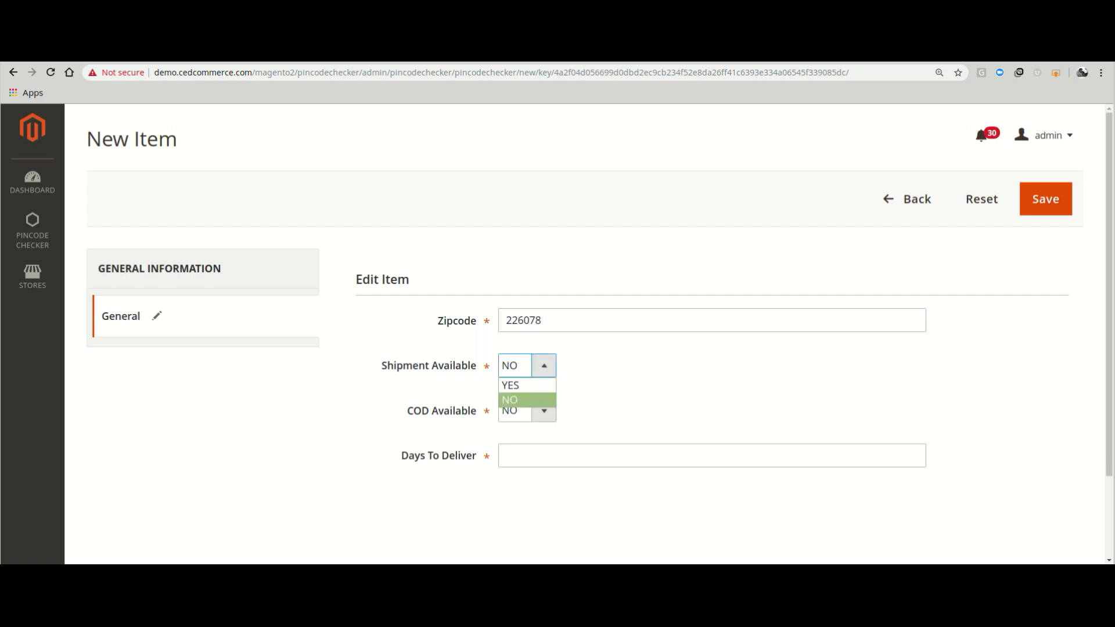
key("Up")
key("Return")
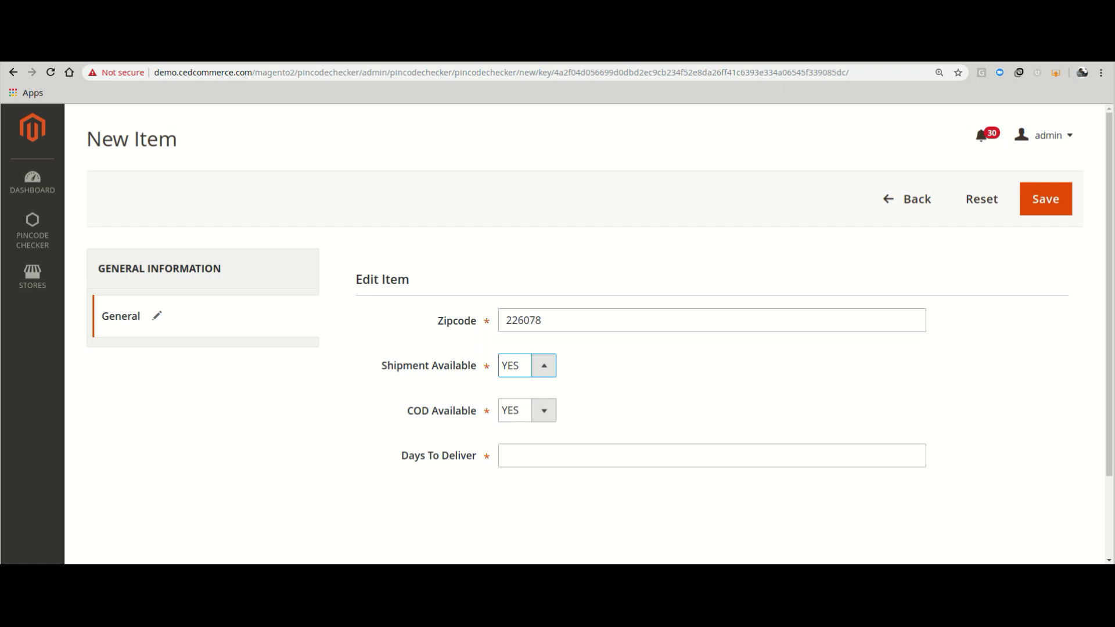
left_click(522, 456)
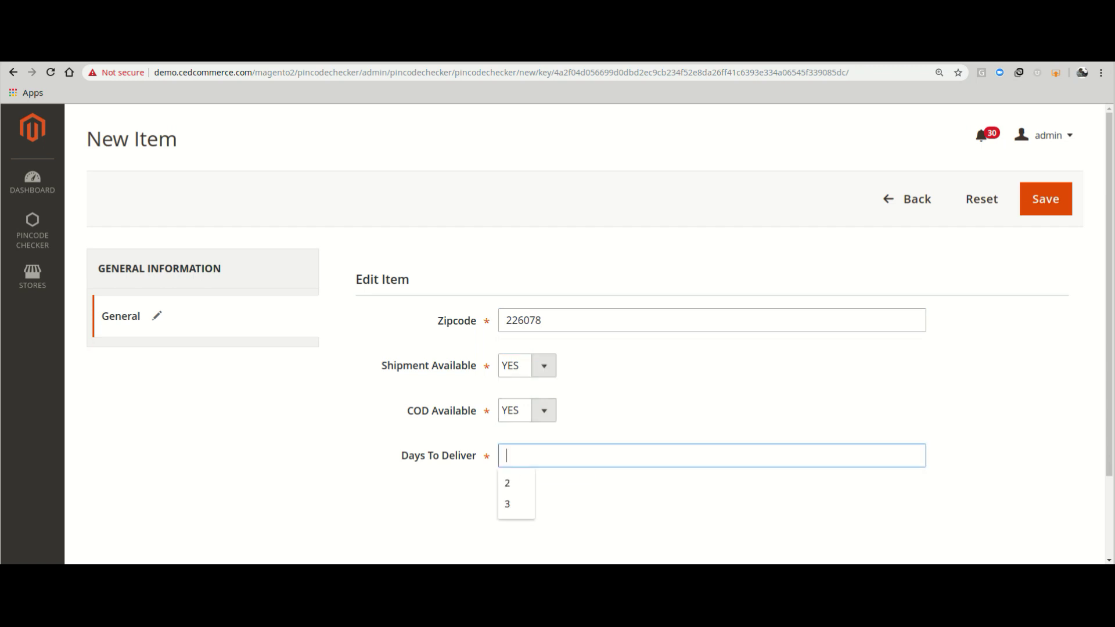
type("2")
left_click(1046, 199)
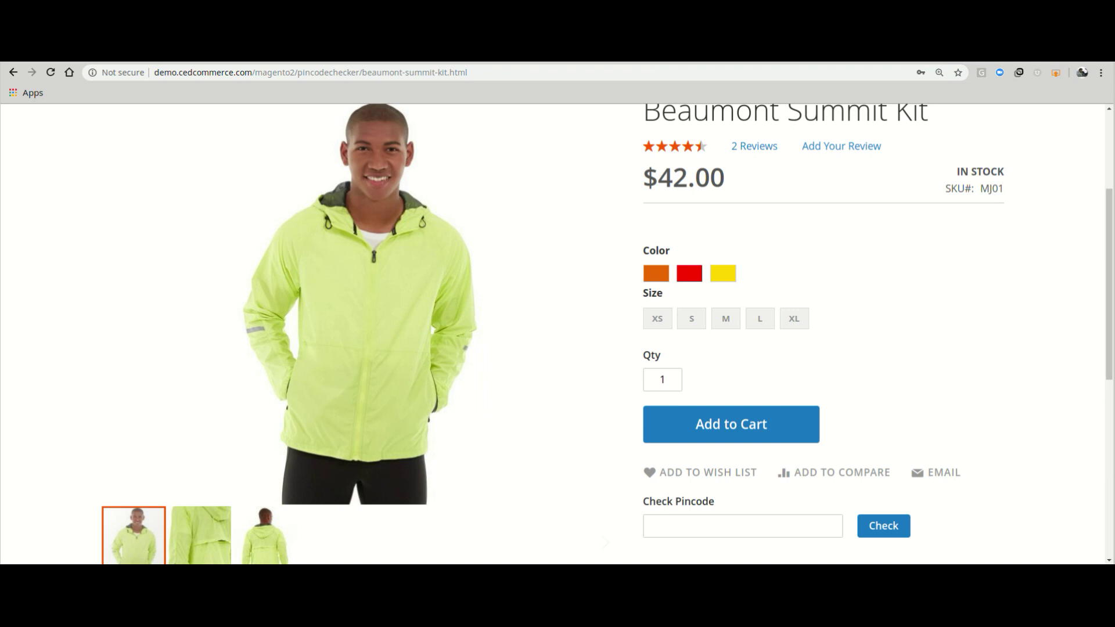
scroll(558, 334, "up", 1)
scroll(558, 333, "down", 1)
Check pincode 22699 on the Beaumont Summit Kit page, see it rejected, then clear the field.
left_click(719, 525)
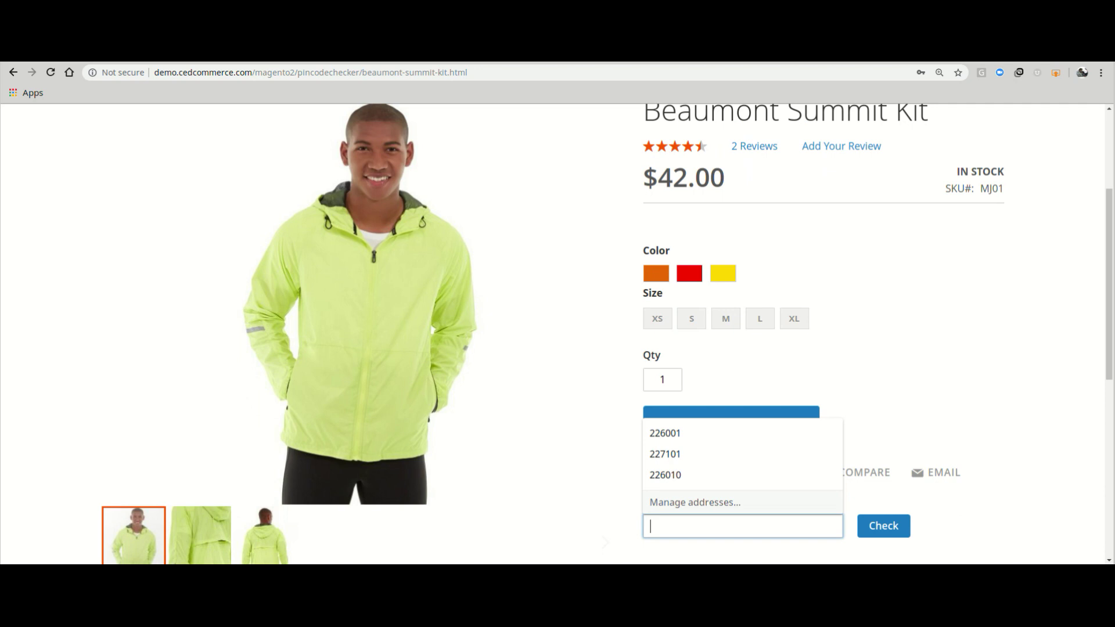
type("22699")
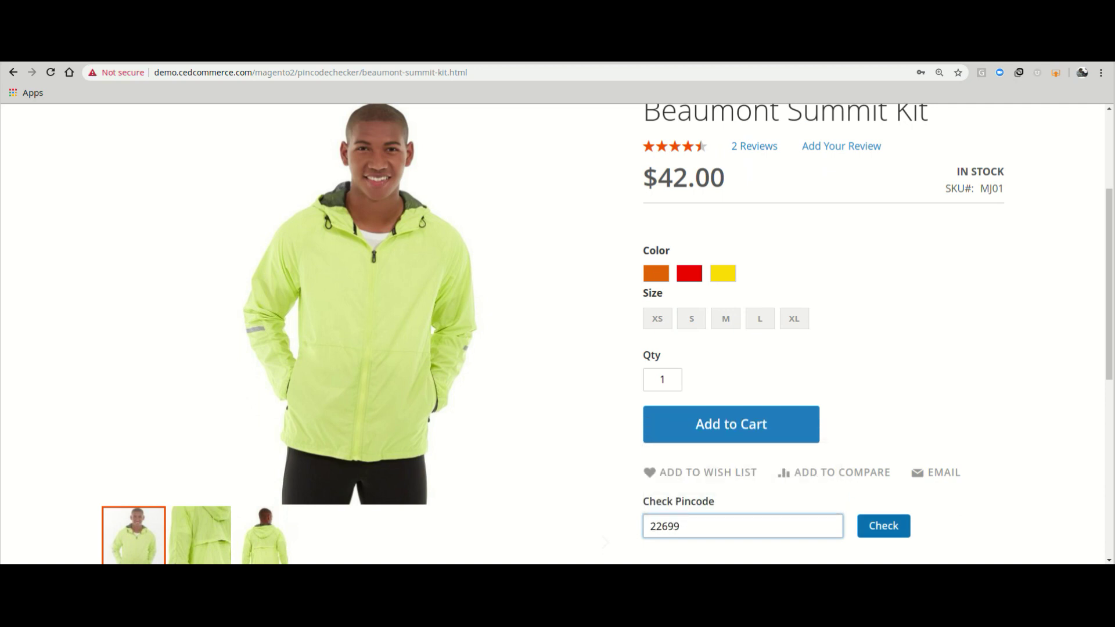
left_click(883, 527)
scroll(883, 527, "down", 1)
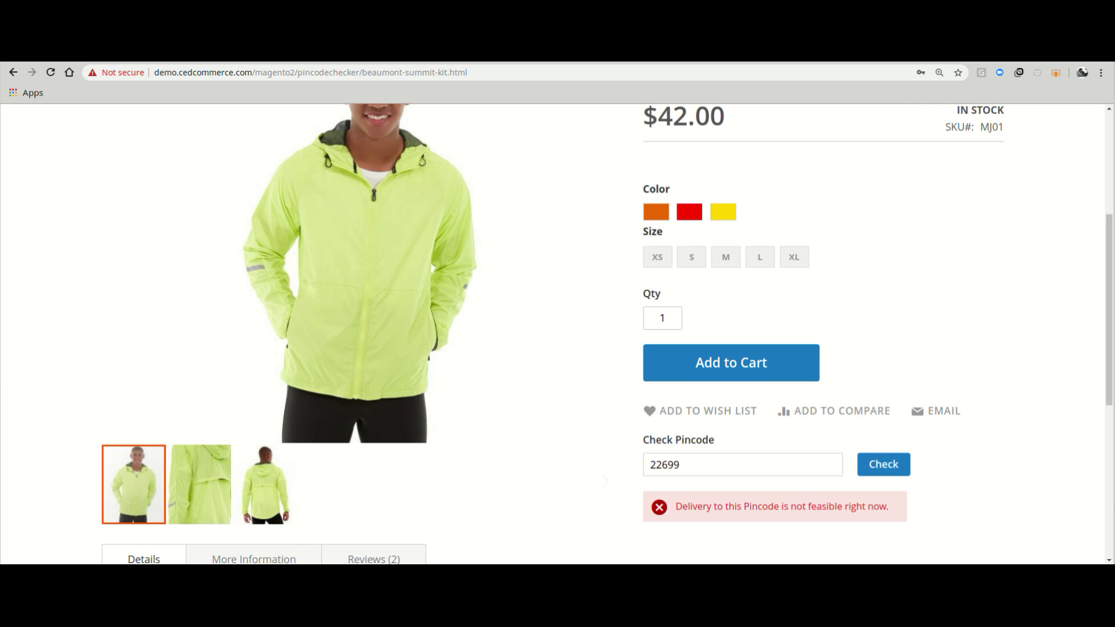
scroll(558, 334, "up", 1)
double_click(664, 495)
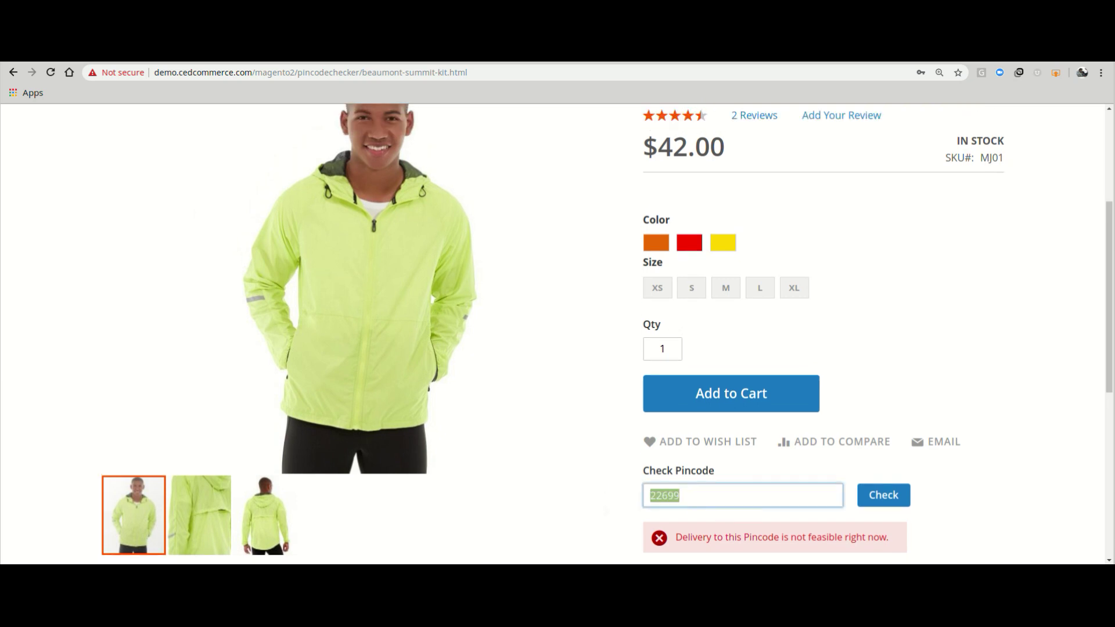
key("BackSpace")
type("226")
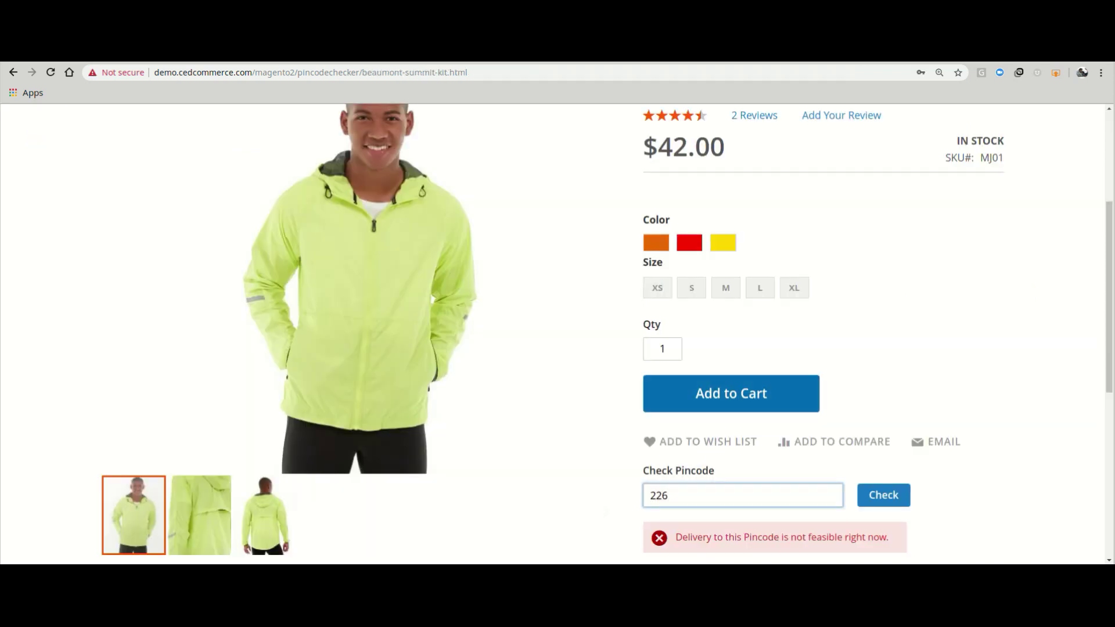
type("0")
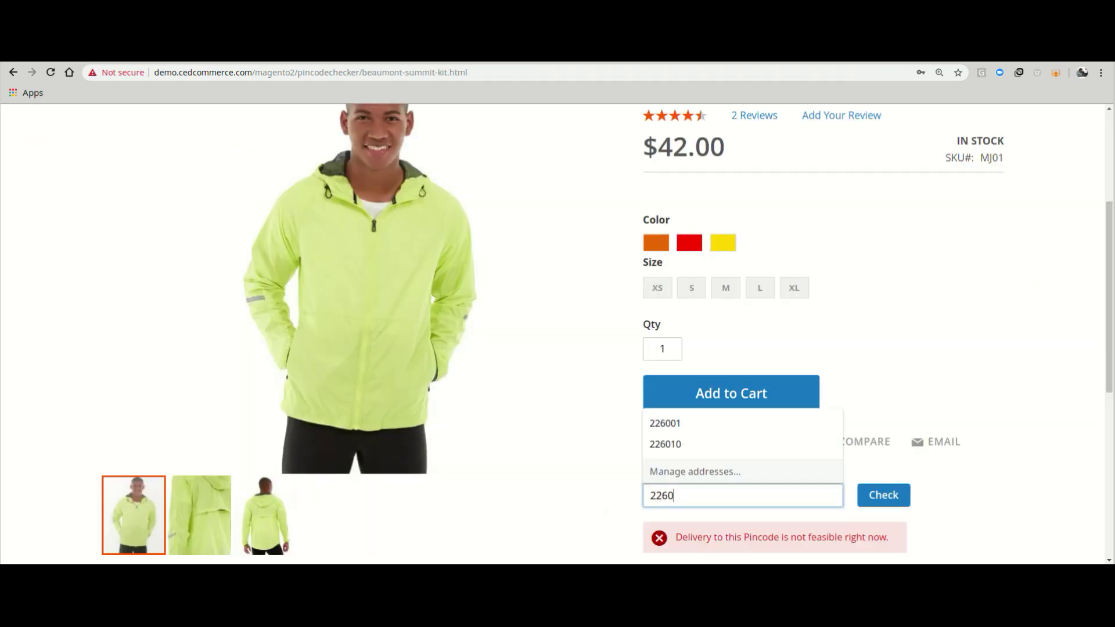
type("78")
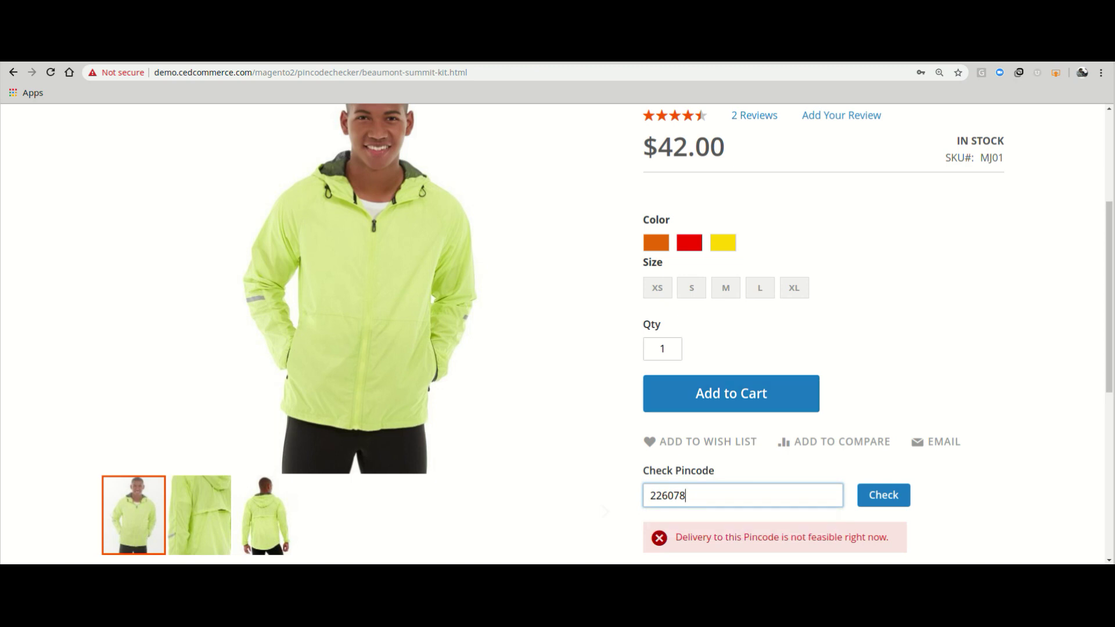
Run the check for pincode 226078, showing COD available with 2–4 day delivery.
key("Return")
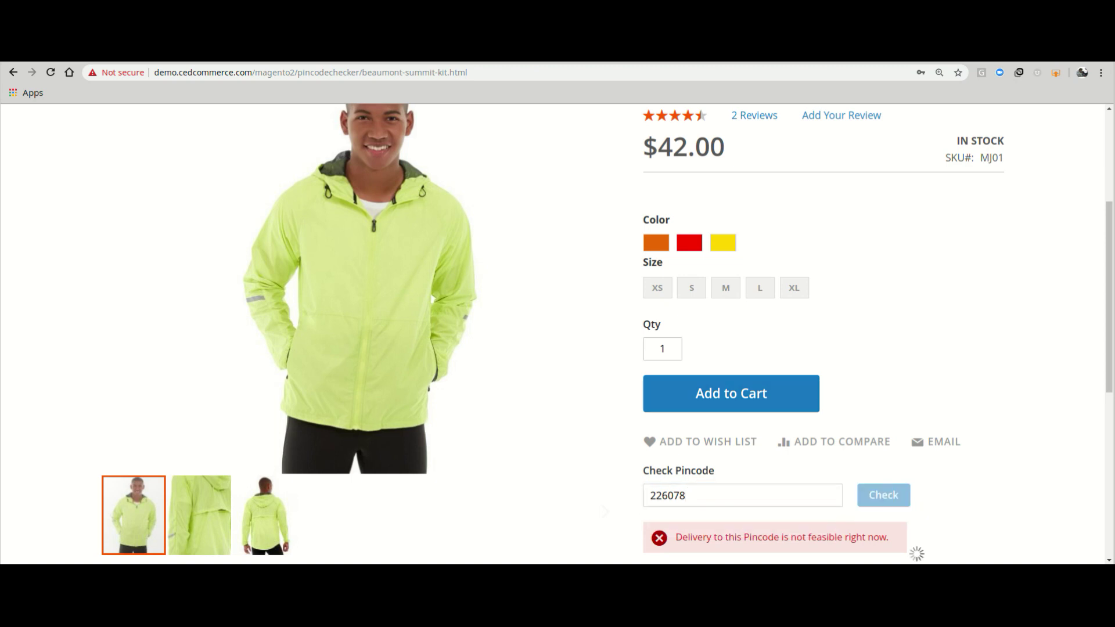
scroll(607, 333, "down", 2)
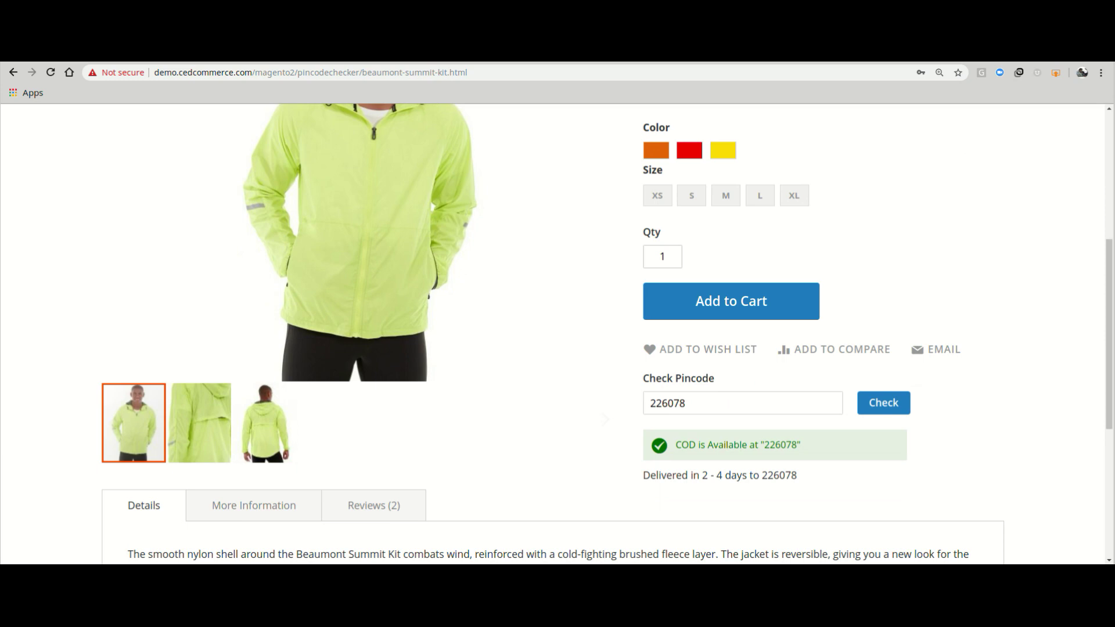
scroll(607, 334, "down", 1)
scroll(607, 334, "up", 3)
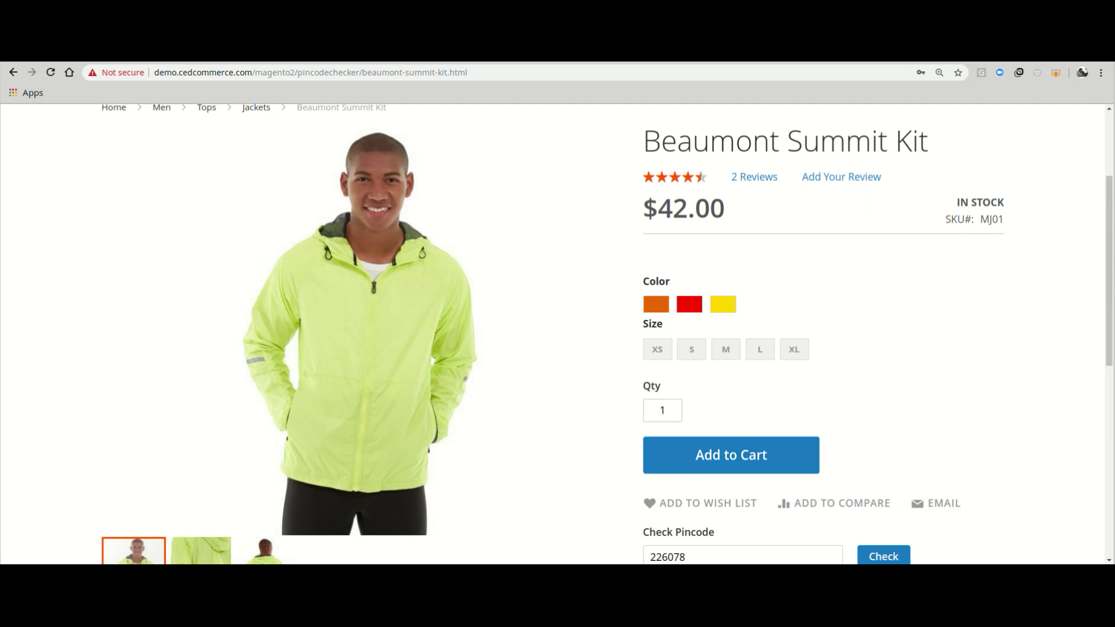
Add the Beaumont Summit Kit in Orange, size XS, to the cart.
left_click(730, 454)
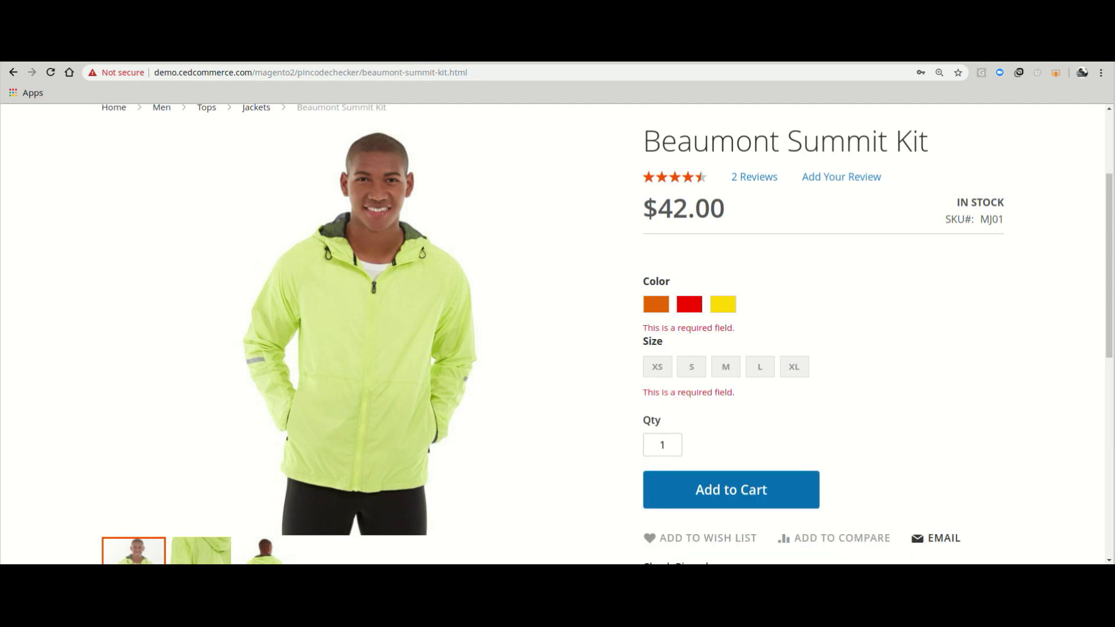
left_click(656, 304)
left_click(658, 367)
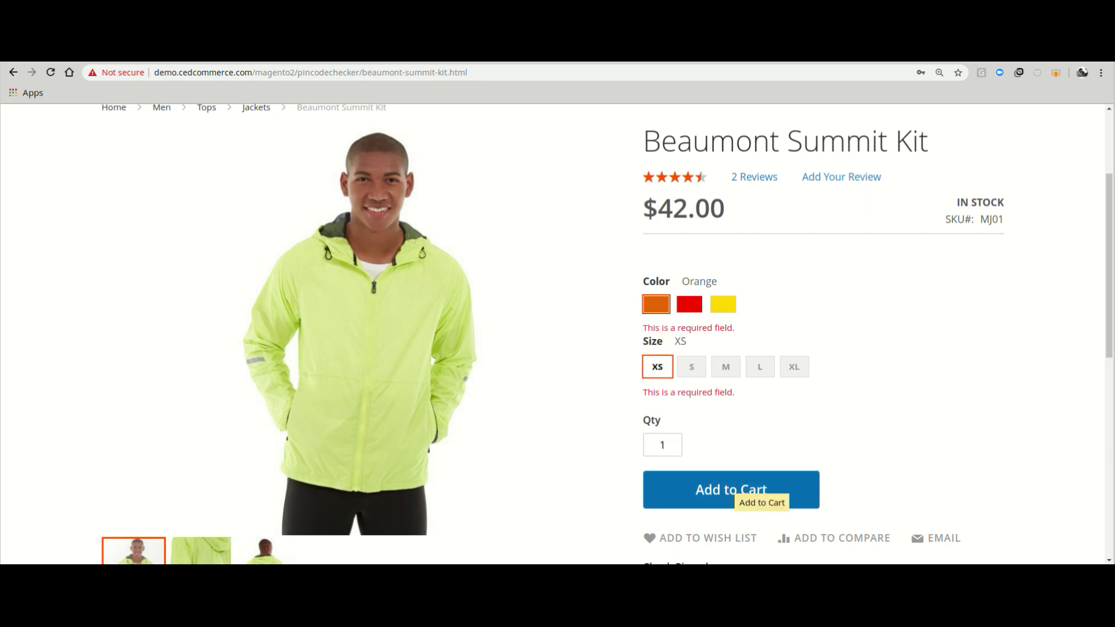
left_click(736, 489)
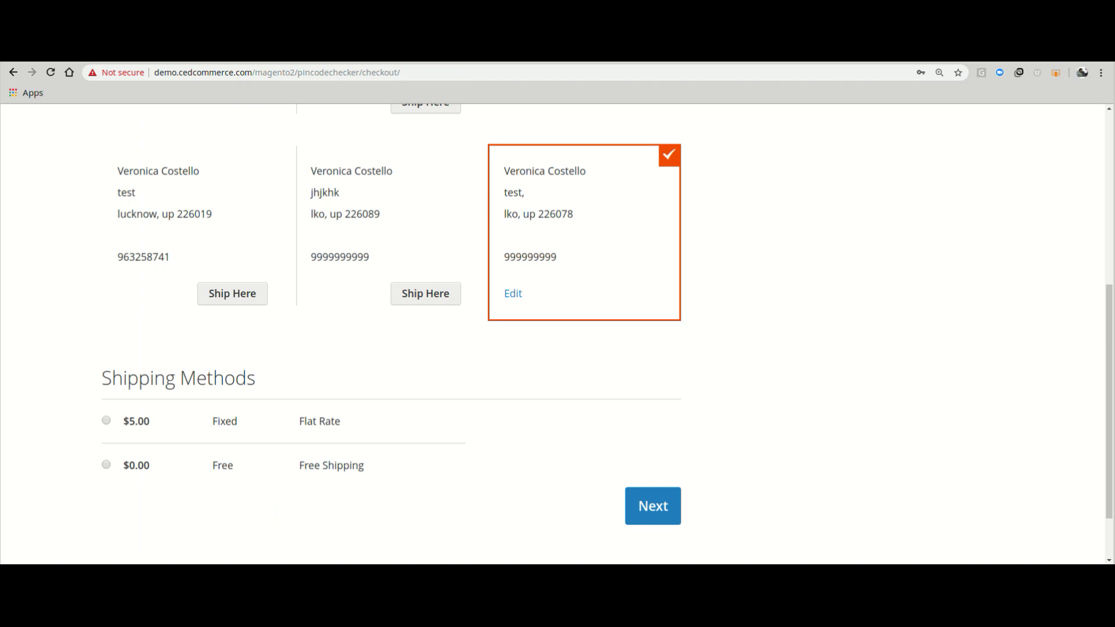
Place the order with Free Shipping and Cash On Delivery payment.
left_click(106, 464)
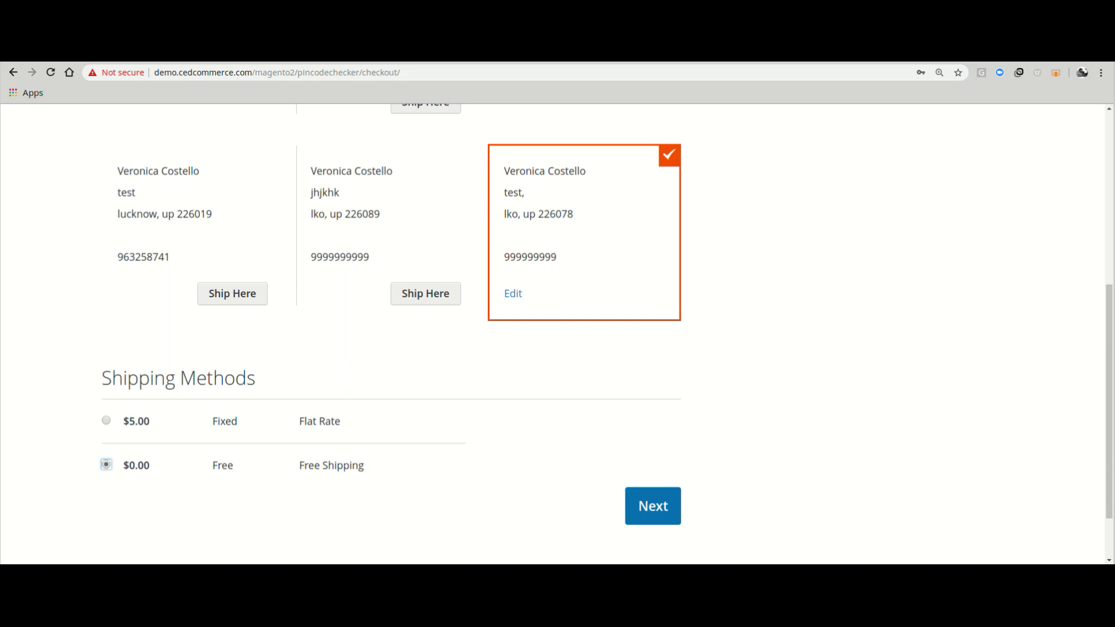
left_click(653, 506)
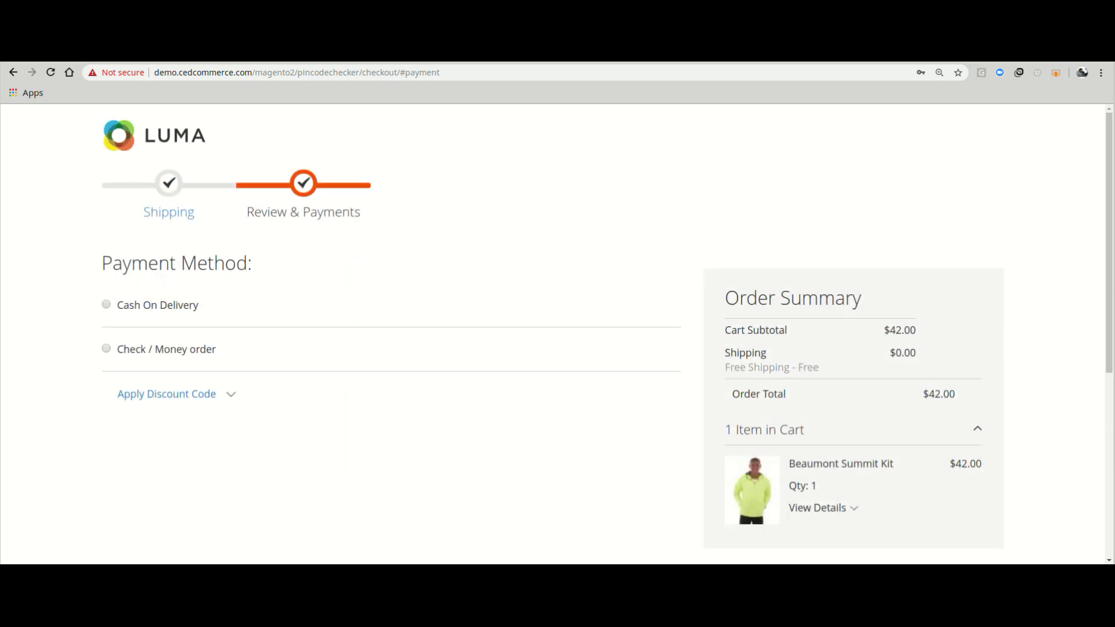
left_click(106, 304)
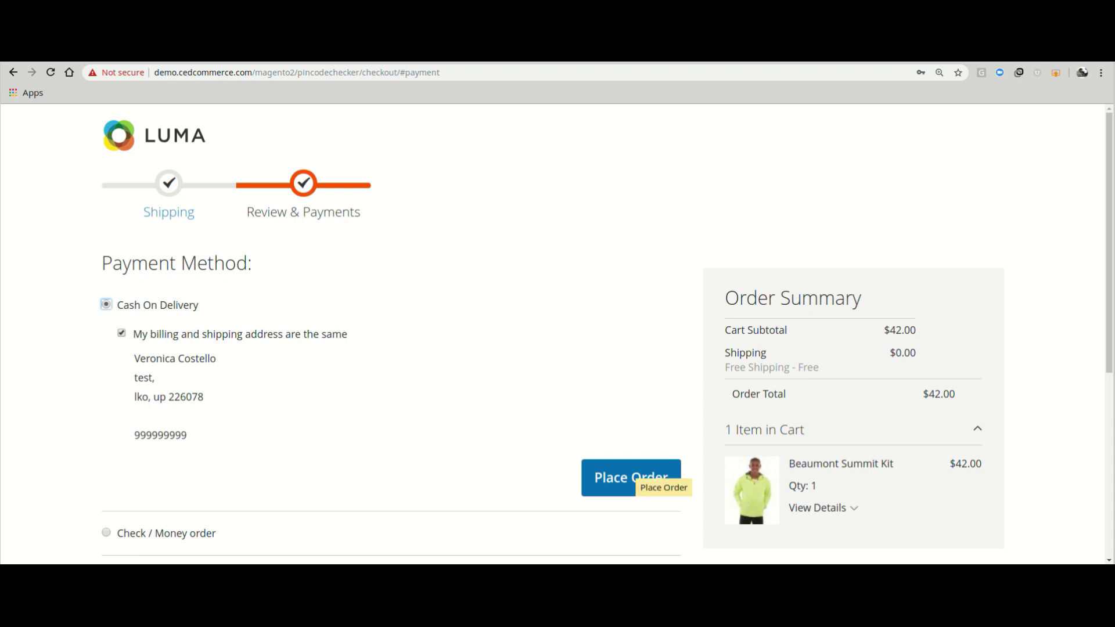
left_click(634, 471)
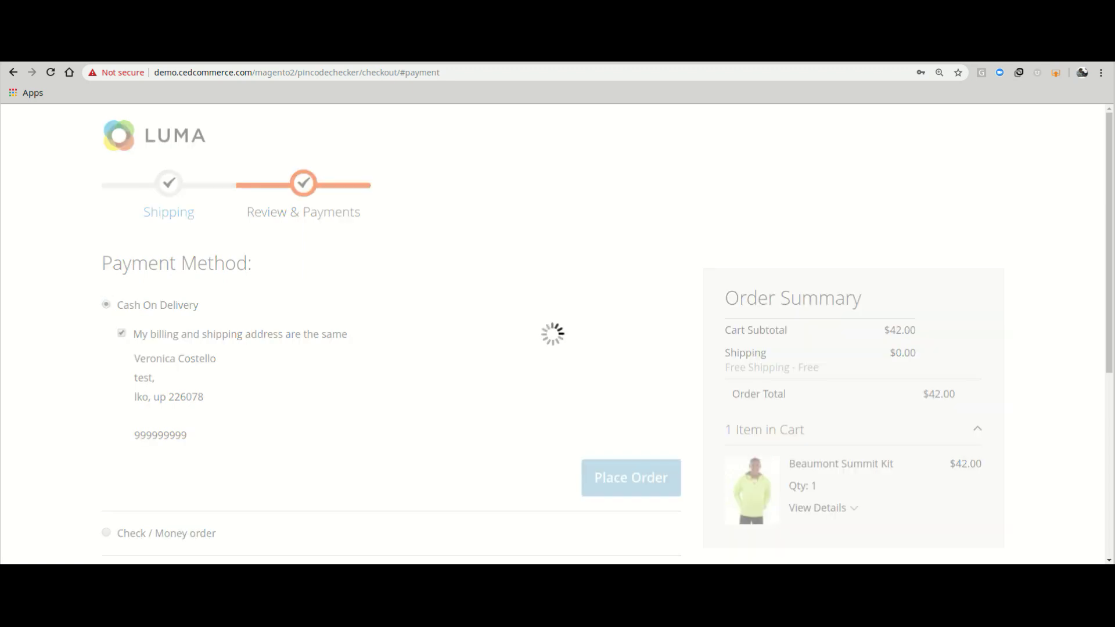